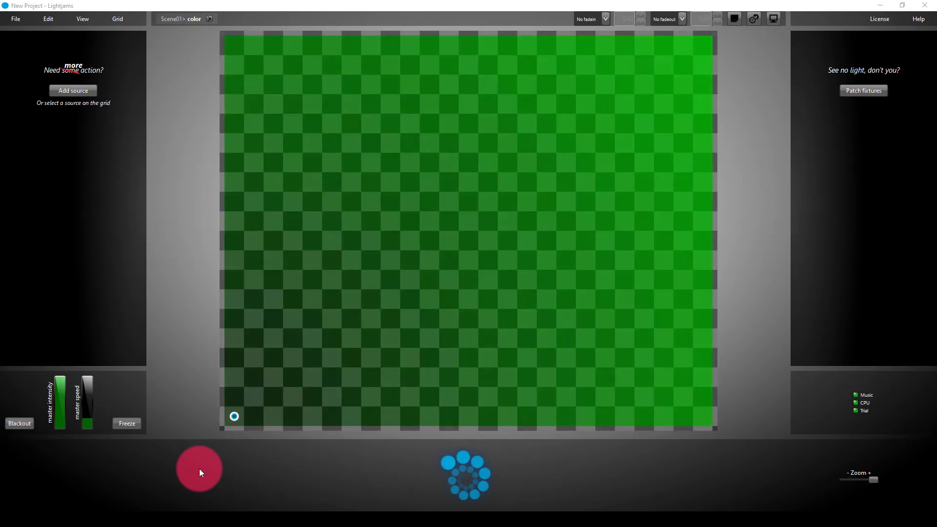
Show Lightjams' OSC configuration tab, with input port 9001 and output port 9002.
click(199, 467)
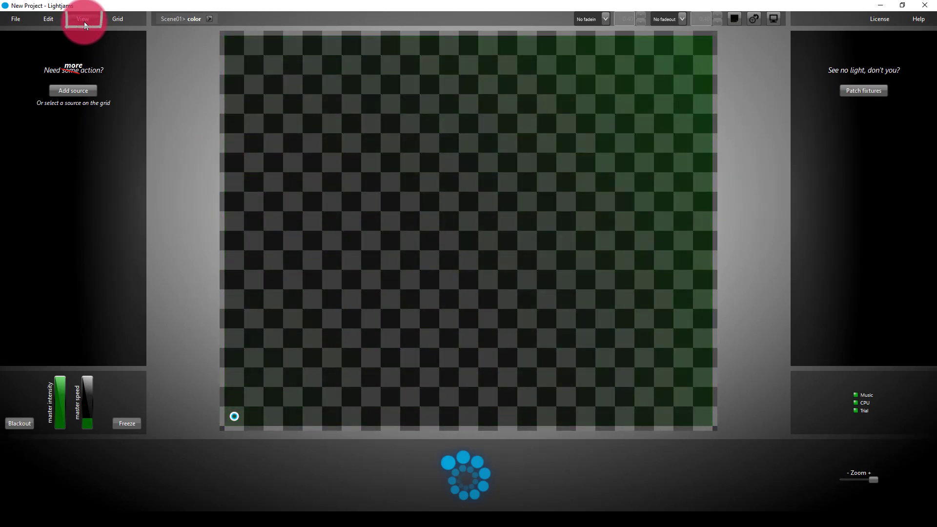
click(84, 21)
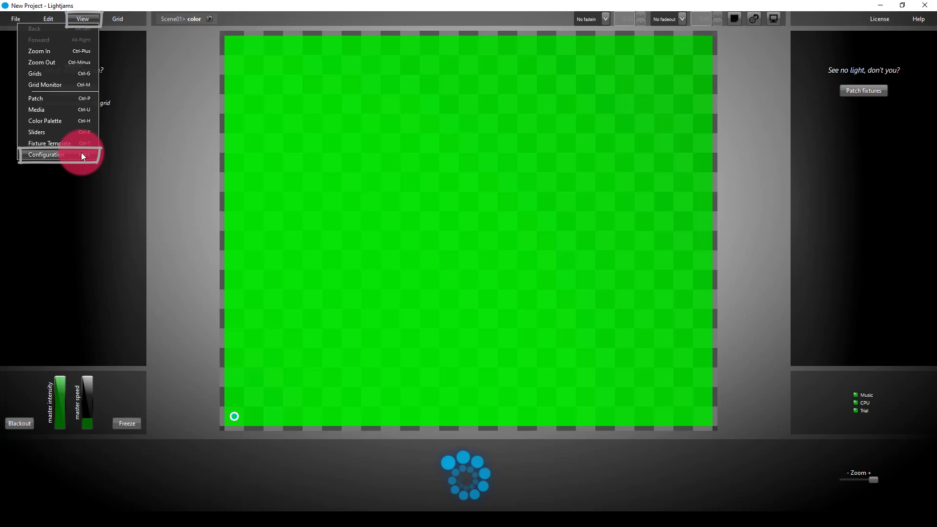
click(81, 152)
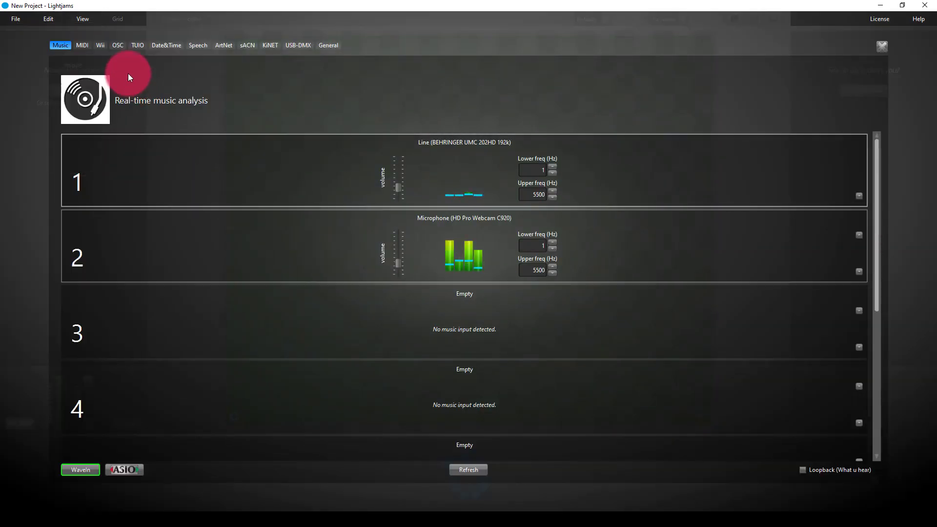
click(117, 46)
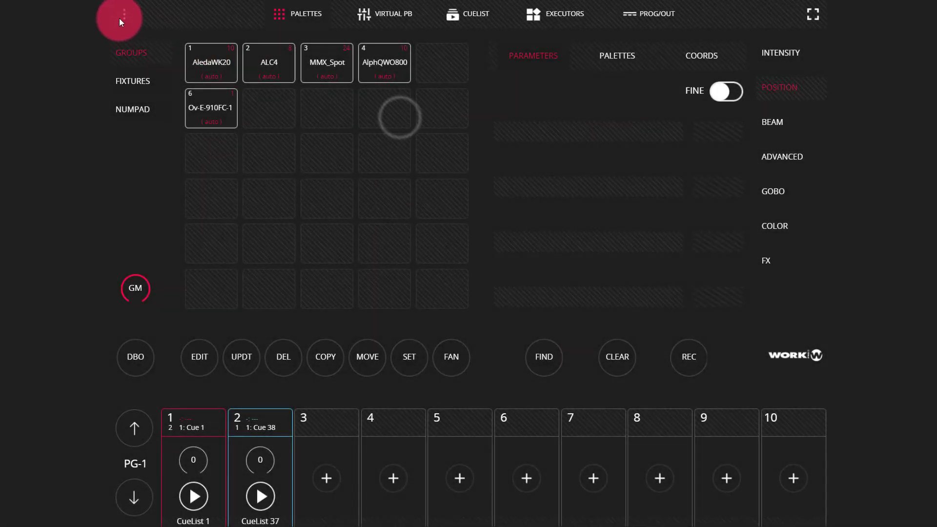
Check LightShark's MIDI & OSC settings: OSC enabled, incoming port 8000, outgoing port 9000.
click(119, 17)
click(436, 349)
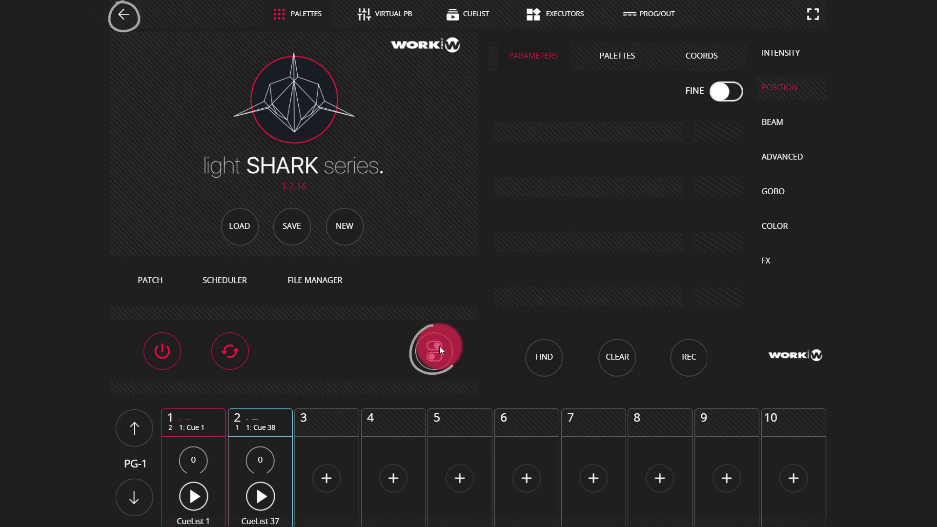
drag(667, 53, 586, 13)
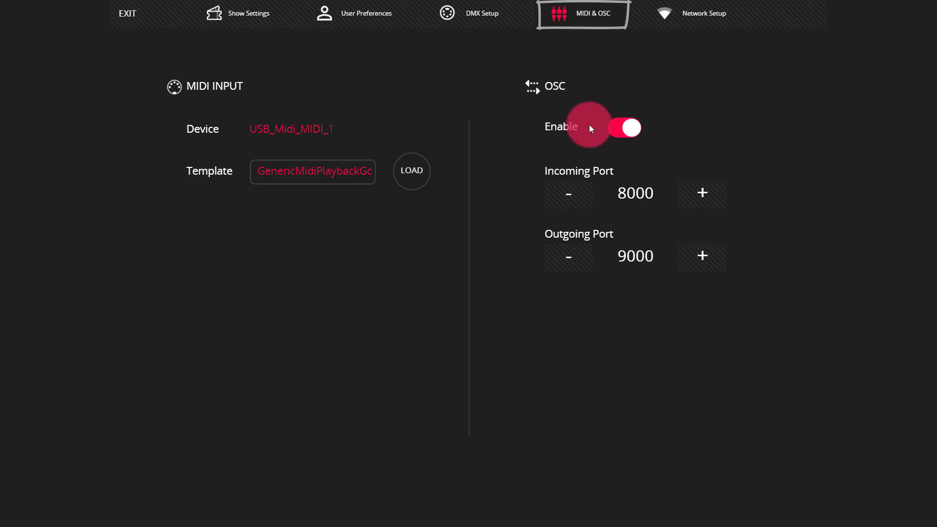
drag(552, 127, 592, 133)
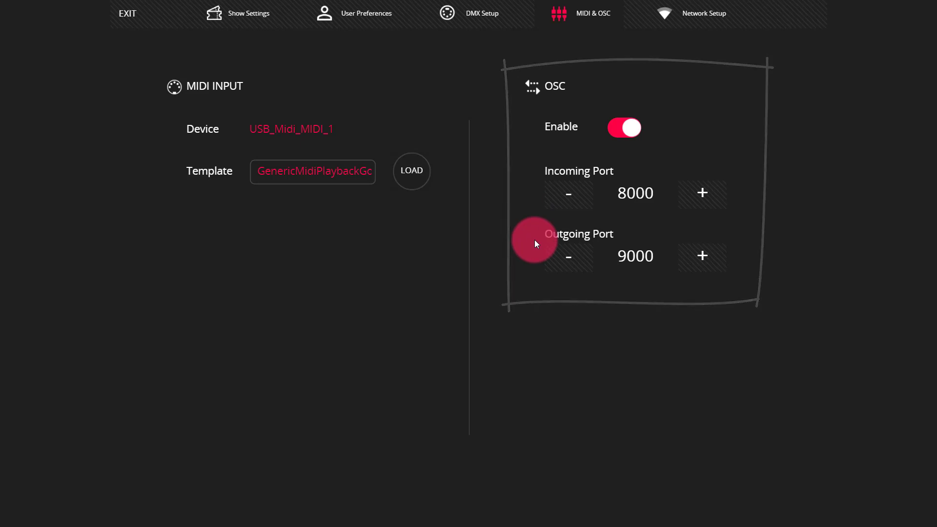
Change Lightjams' OSC input port from 9001 to 9000 and output port from 9002 to 8000.
click(154, 215)
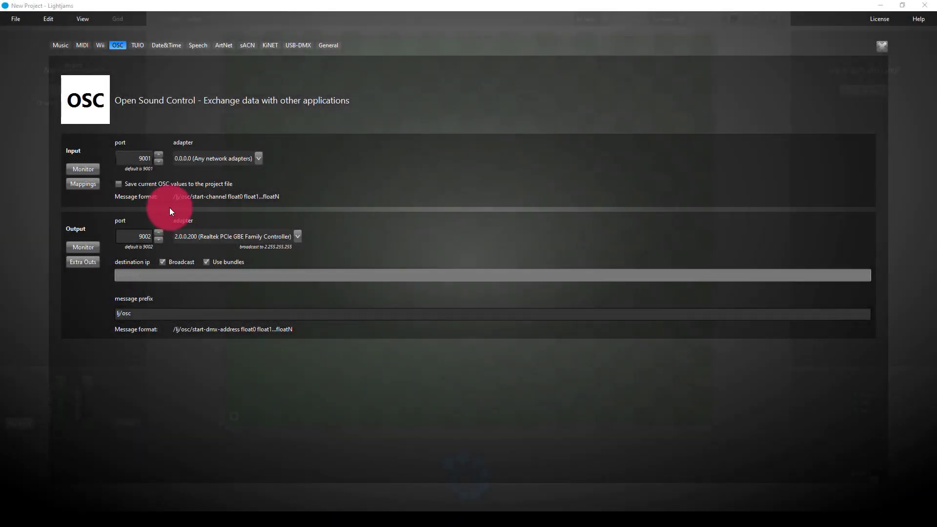
click(136, 158)
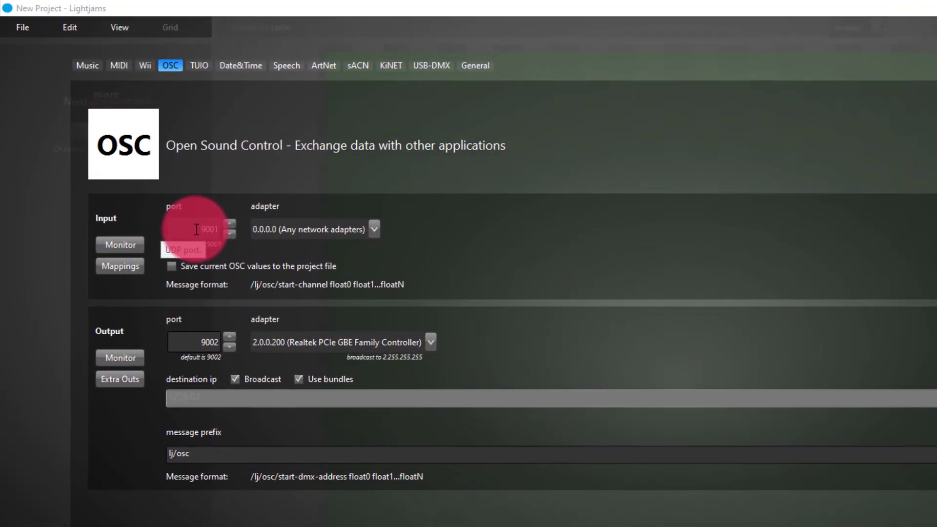
double_click(197, 229)
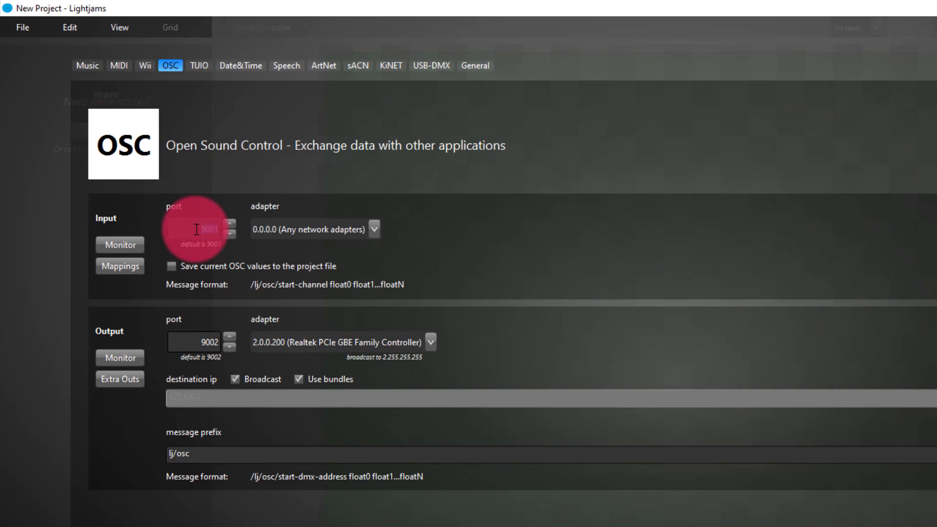
text(9000)
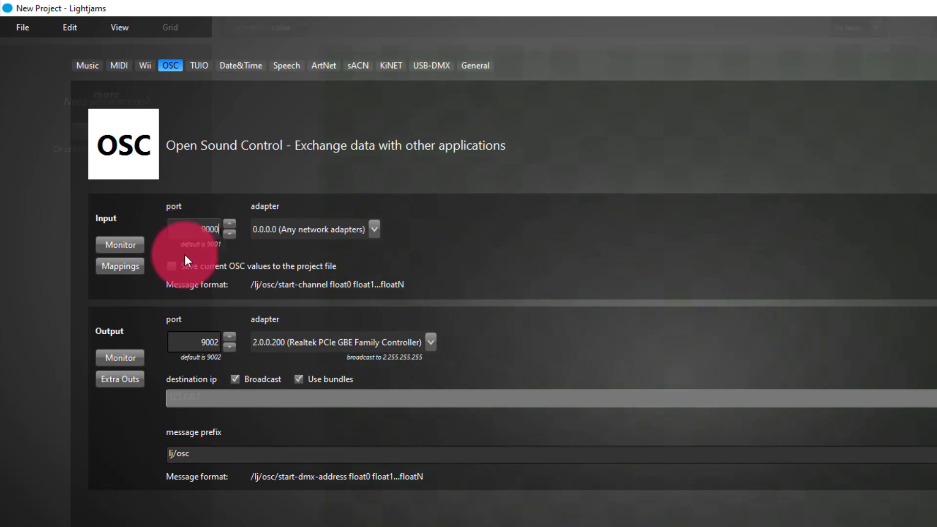
click(183, 337)
double_click(183, 336)
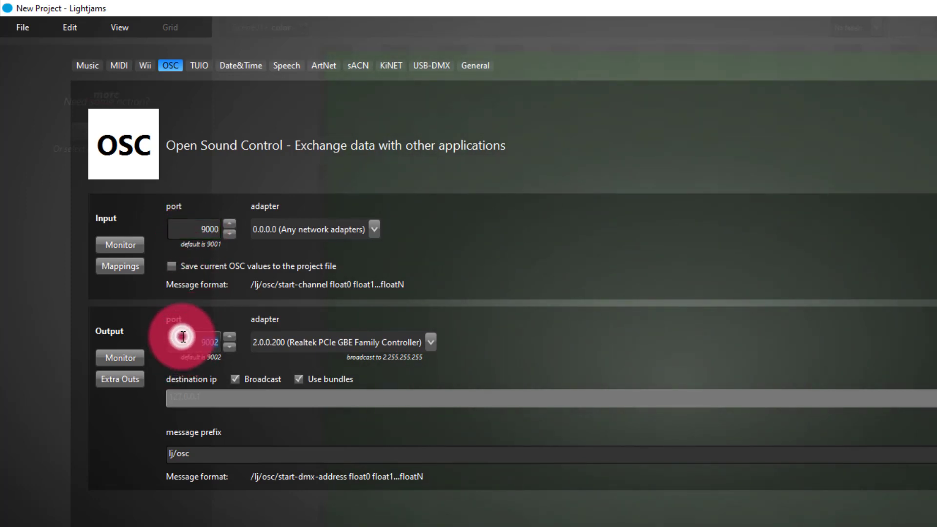
text(8000)
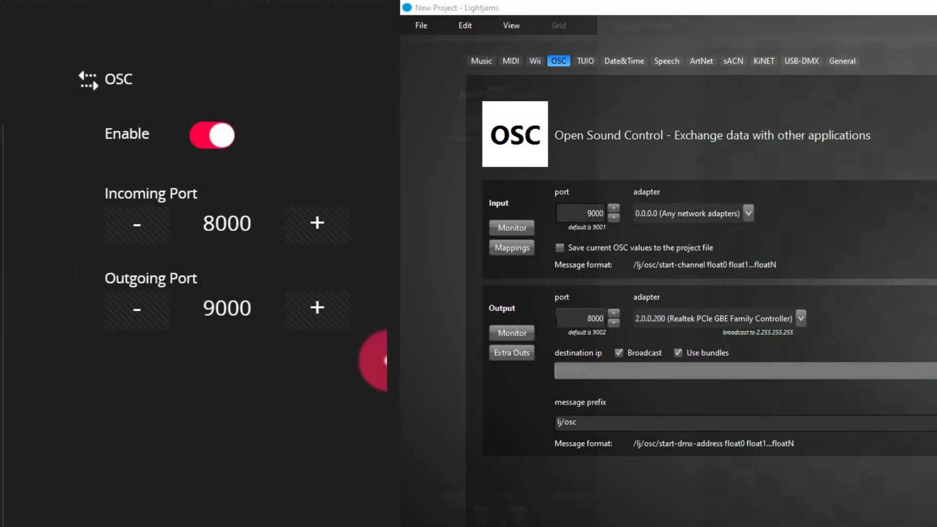
click(318, 253)
click(251, 320)
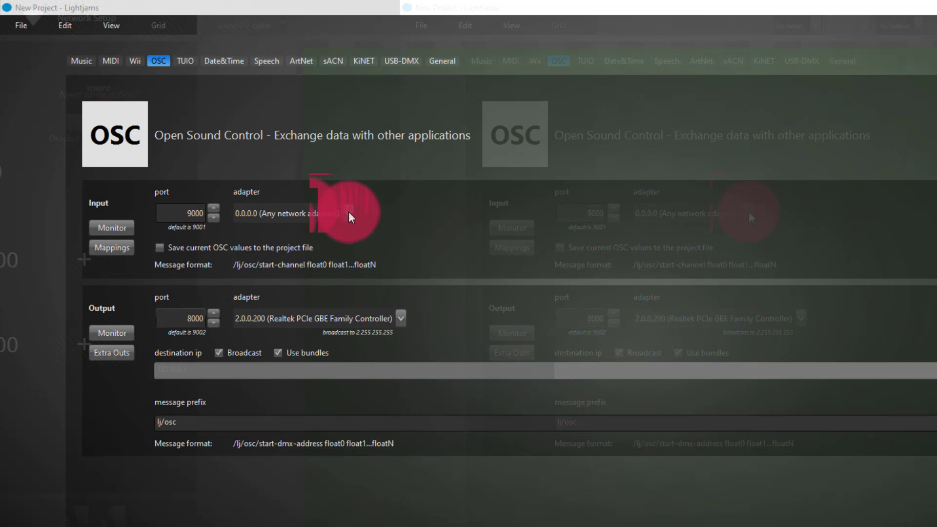
Receive Lightjams OSC on the 2.0.0.200 Realtek adapter and bring up the extra outputs list.
click(348, 213)
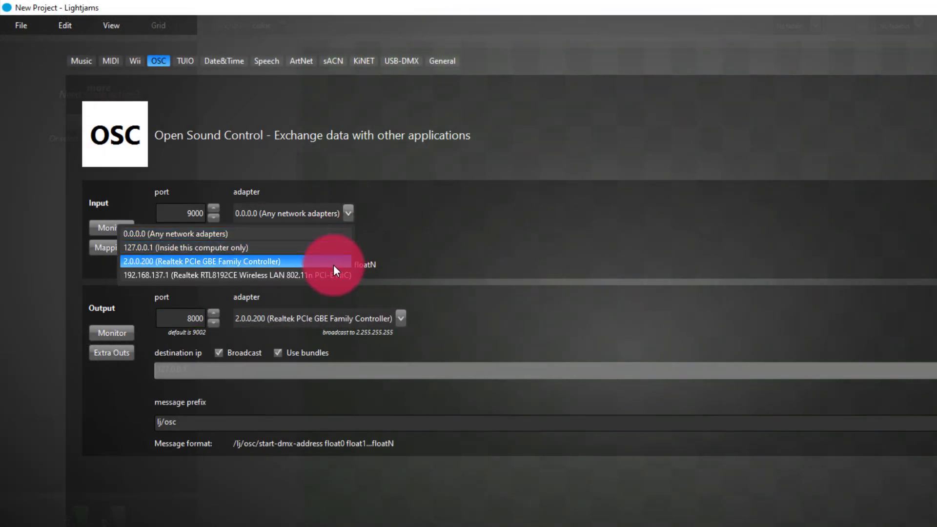
click(333, 266)
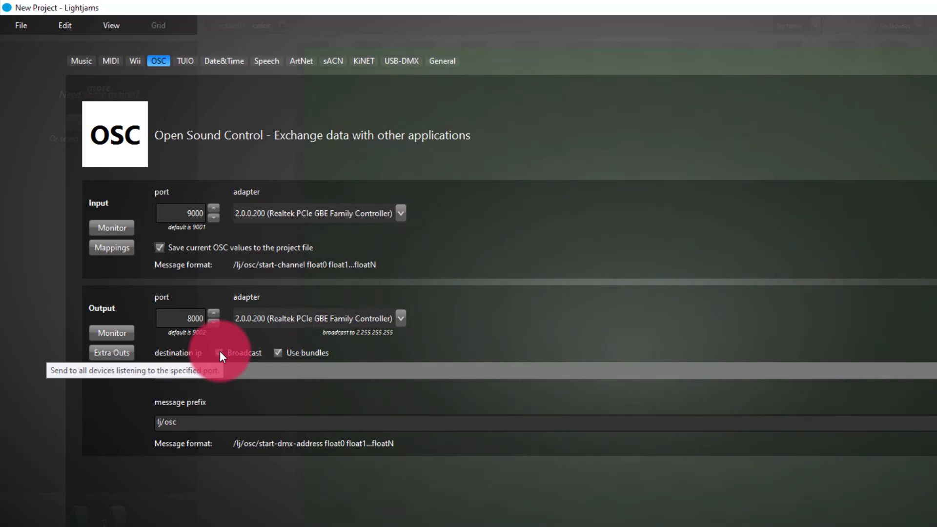
click(105, 352)
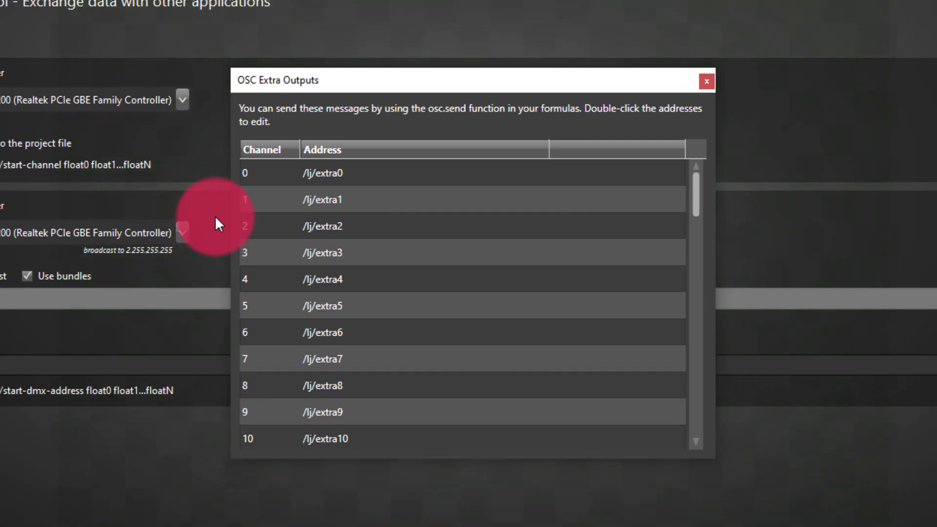
Replace the /lj addresses of extra outputs 1 and 2 with /LS/Level/PB/1 and /LS/Level/PB/2.
click(337, 194)
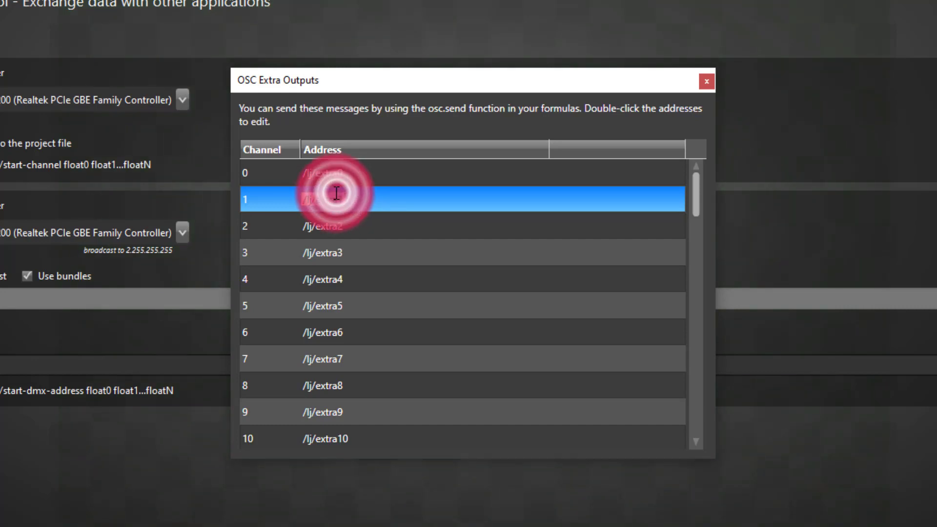
drag(337, 194, 293, 201)
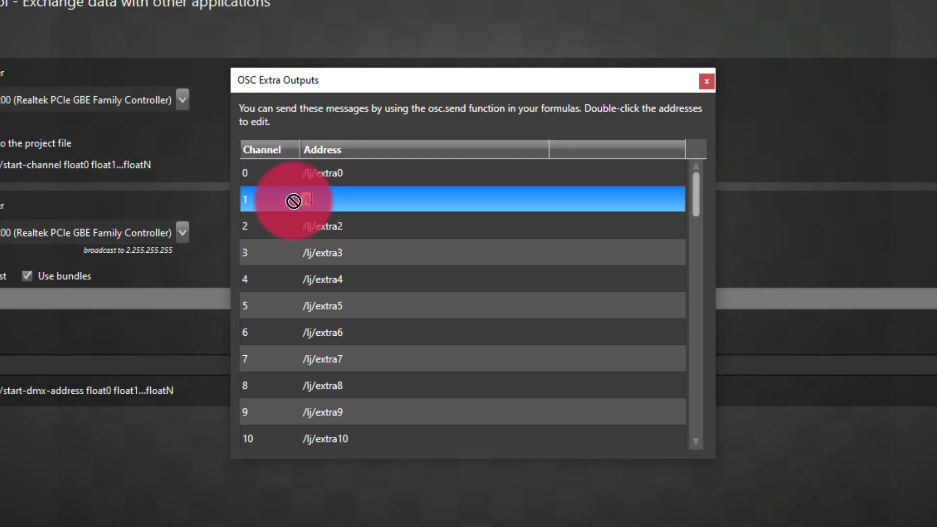
text(/LS/Level/PB/1)
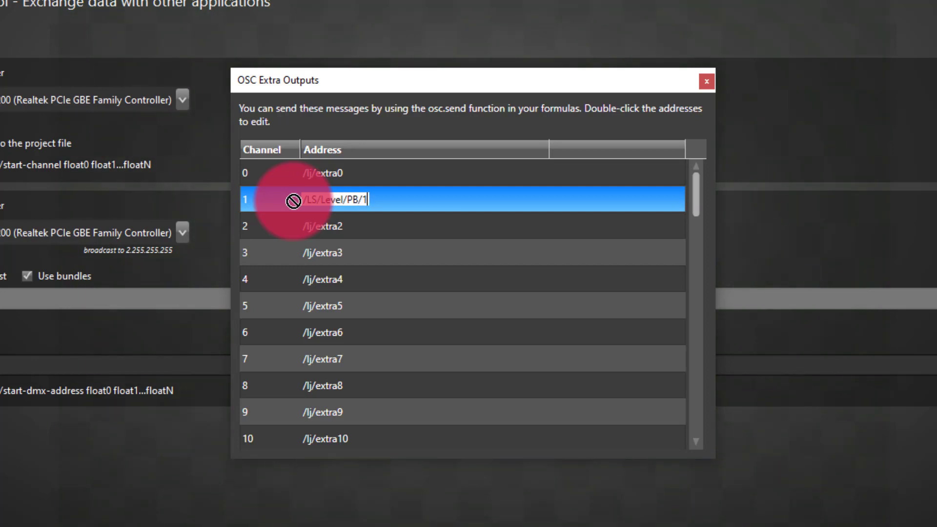
key(Return)
text(/)
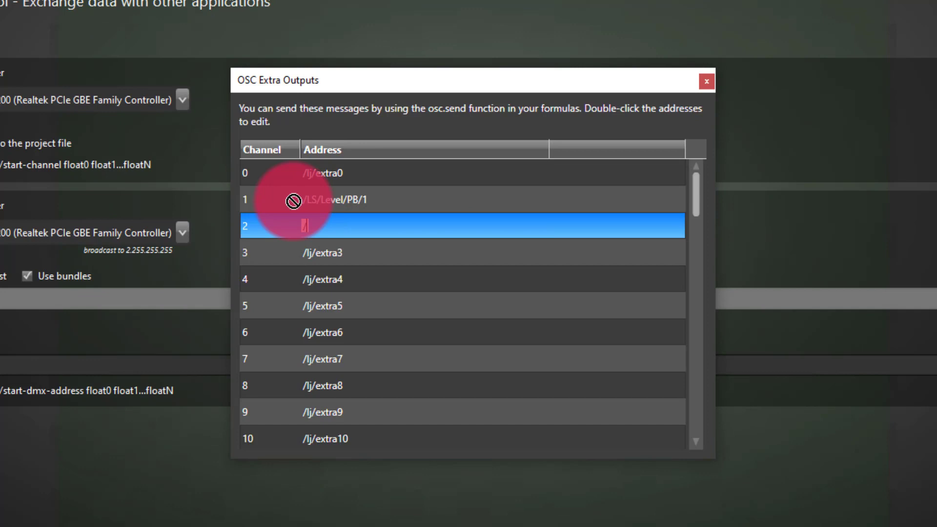
text(LS/Level)
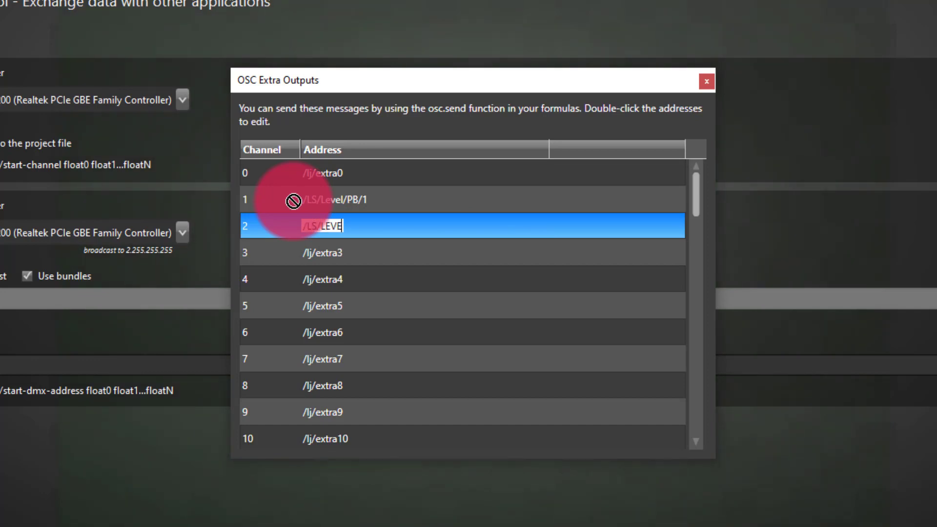
text(/PB/2)
key(Return)
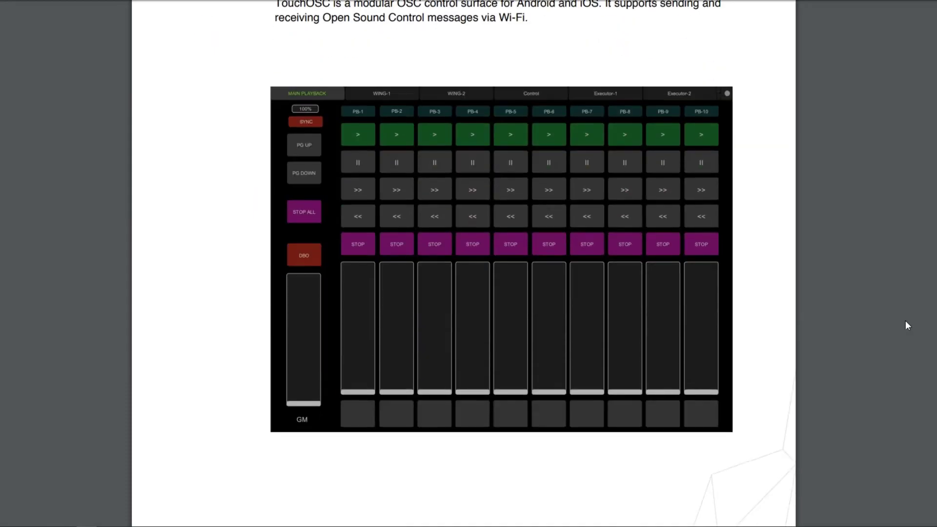
scroll(905, 321, down, 14)
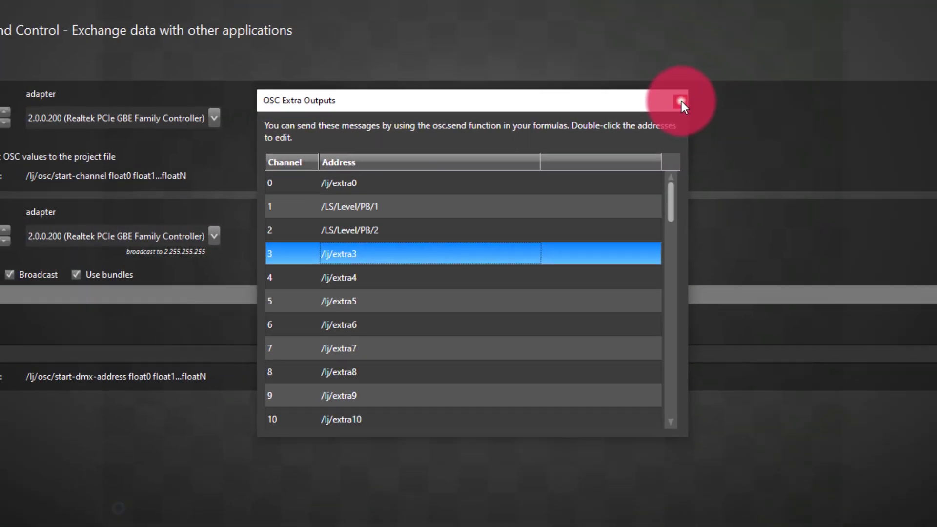
Close Lightjams' OSC dialogs, exit LightShark's MIDI & OSC settings and show the VIRTUAL PB faders.
click(706, 81)
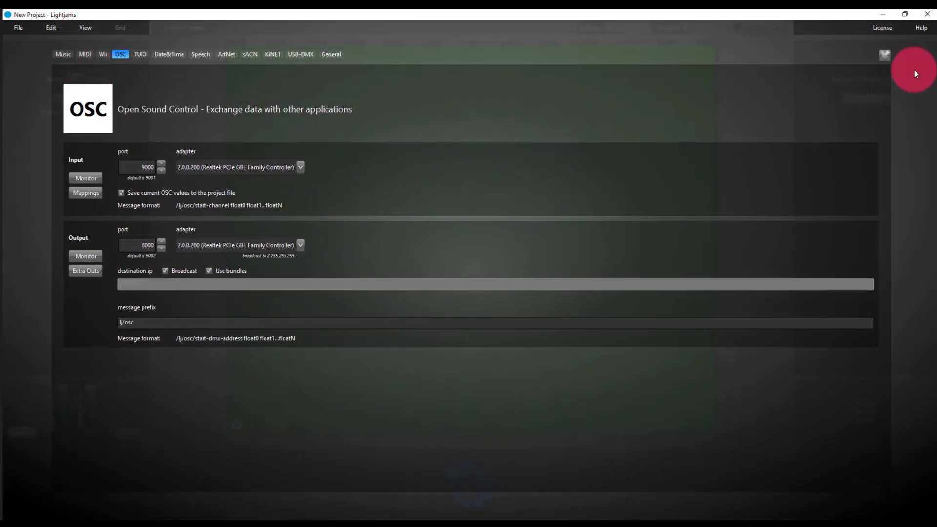
click(887, 56)
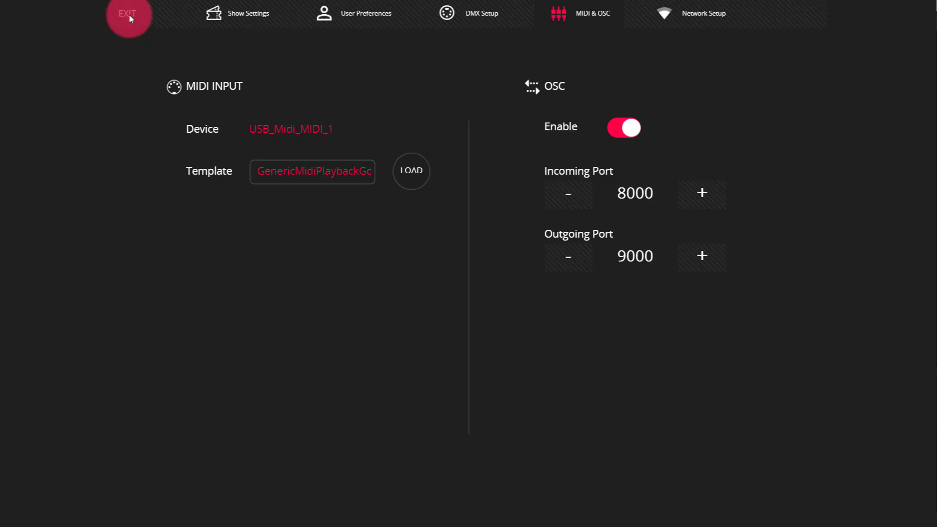
click(129, 17)
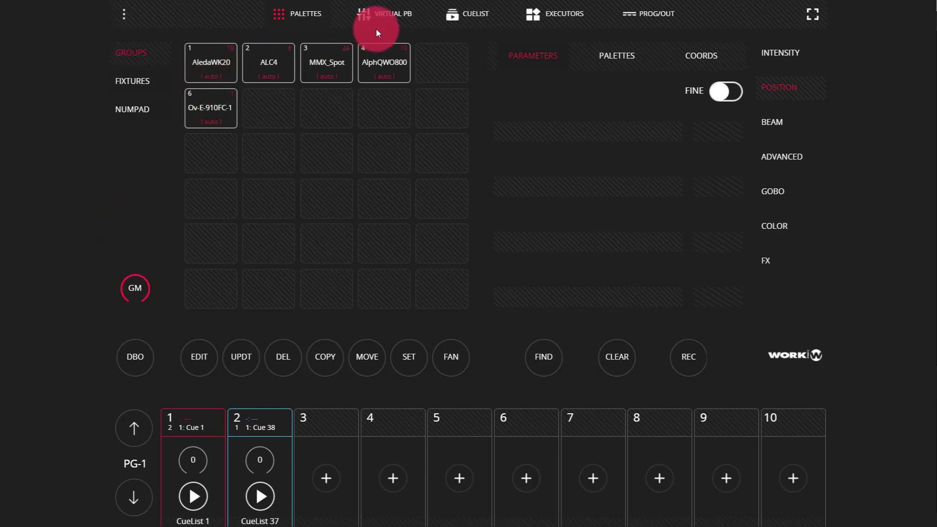
click(388, 23)
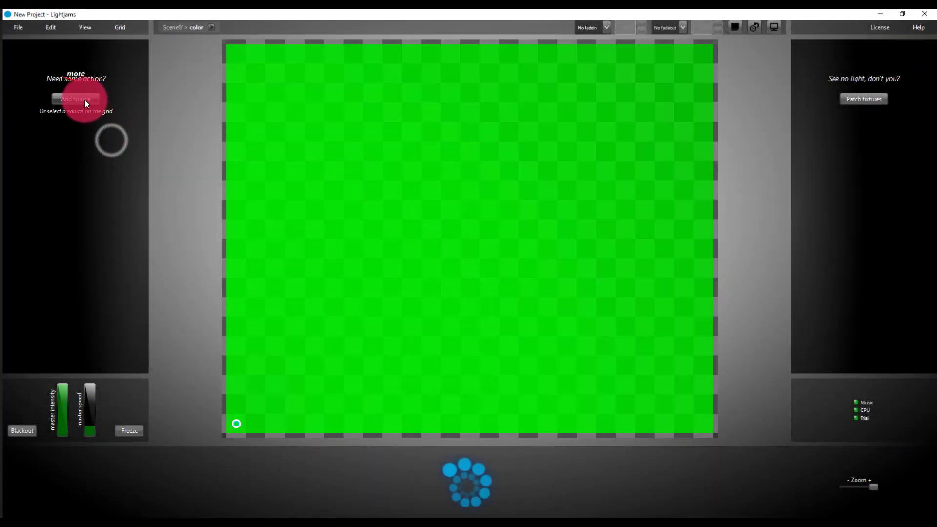
Add a new source to the Lightjams grid and switch its power to a math formula.
click(84, 100)
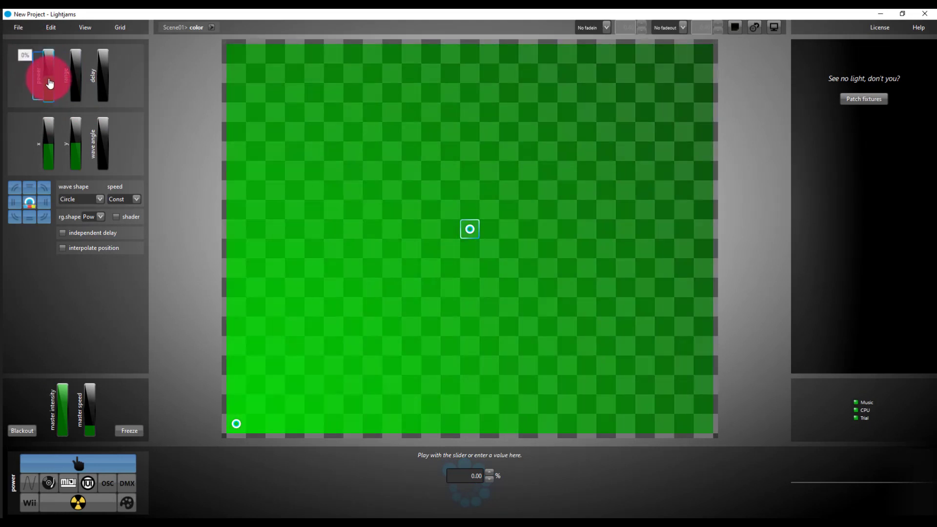
click(49, 83)
mouse_move(49, 83)
mouse_down()
mouse_move(23, 207)
mouse_move(62, 502)
mouse_up()
click(61, 502)
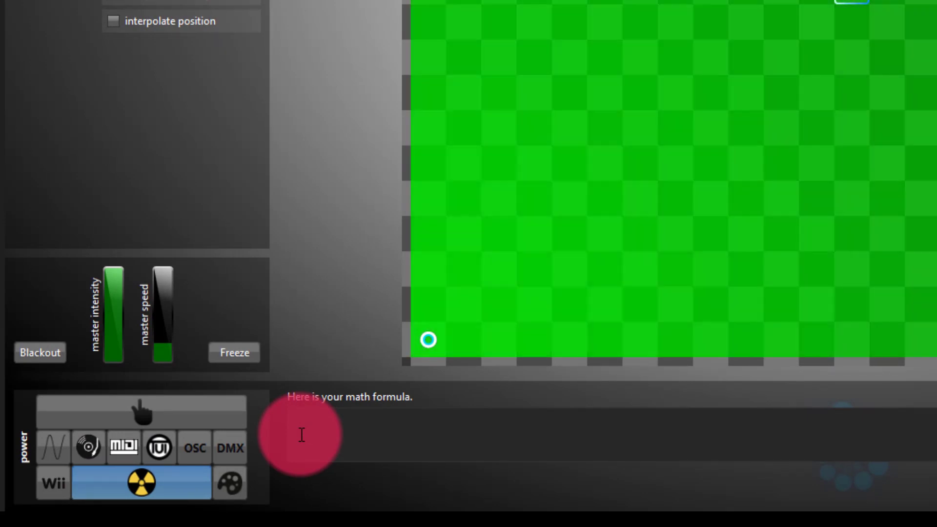
Enter osc.send(1,sin(3)) as the power formula, using the osc. and sin autocompletions.
text(osc)
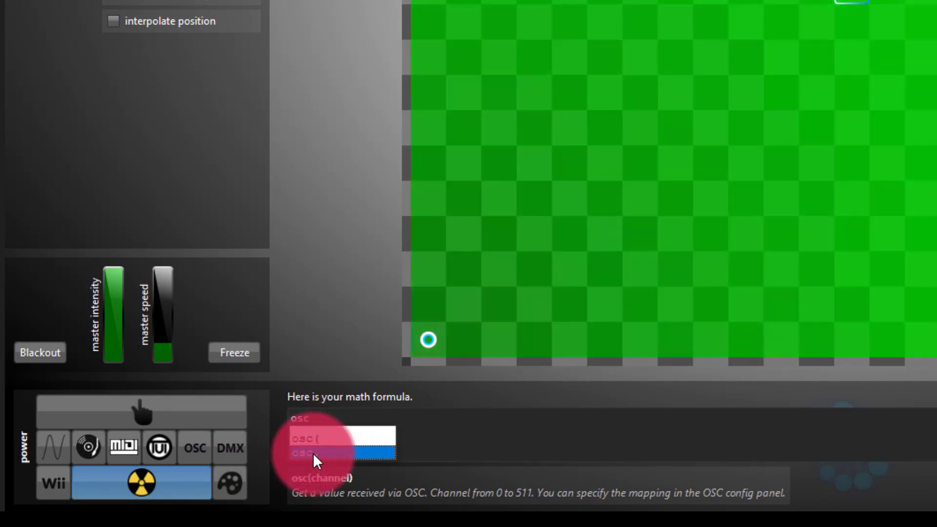
click(312, 453)
text(send()
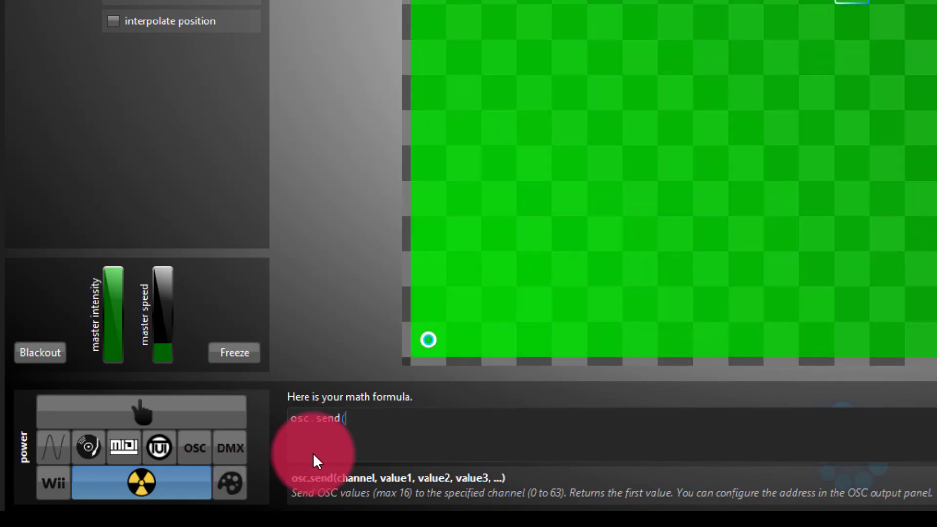
text(1)
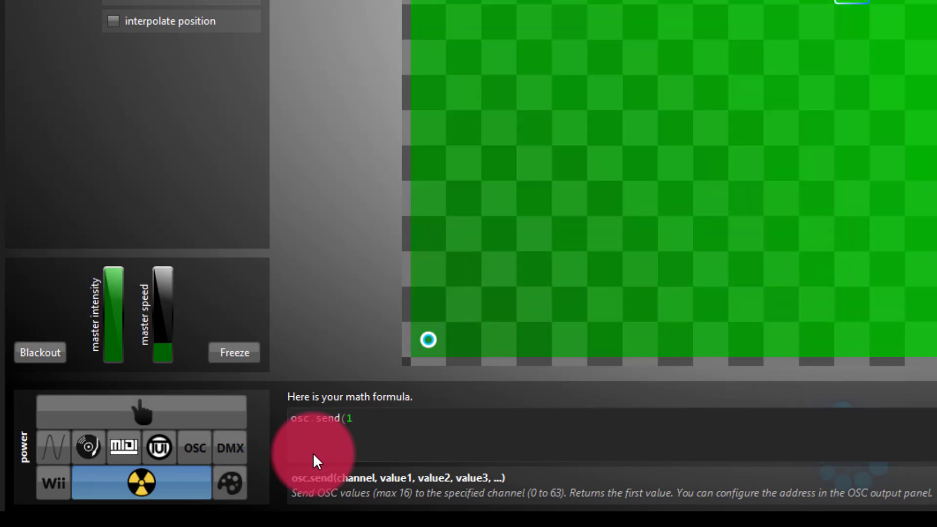
text(,sin)
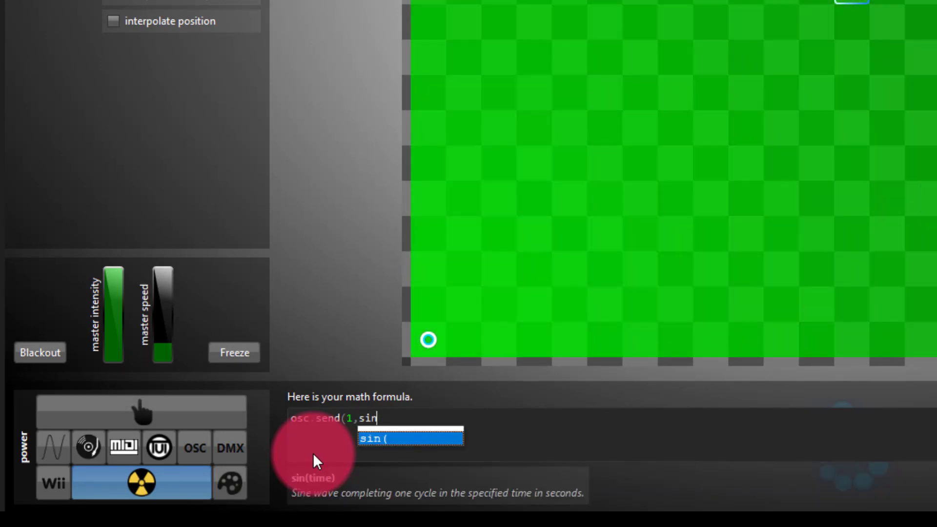
key(Escape)
text((3)
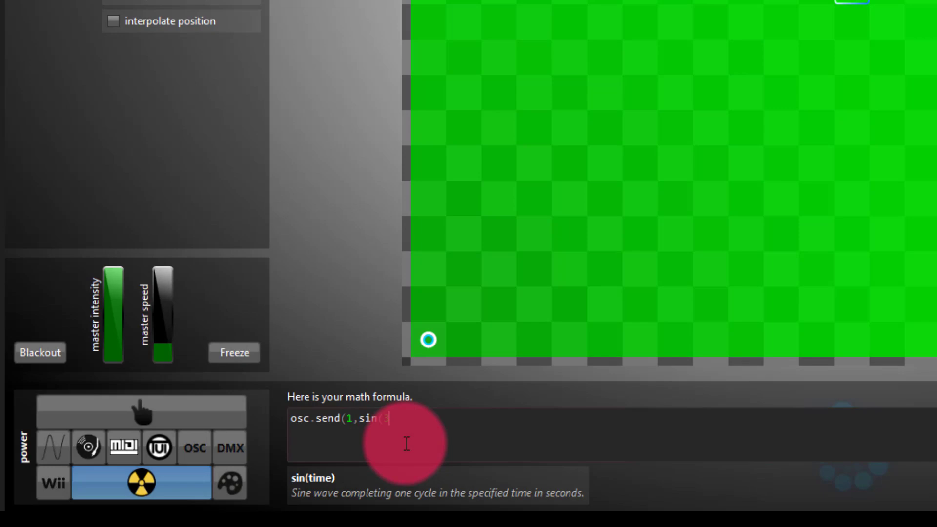
text())
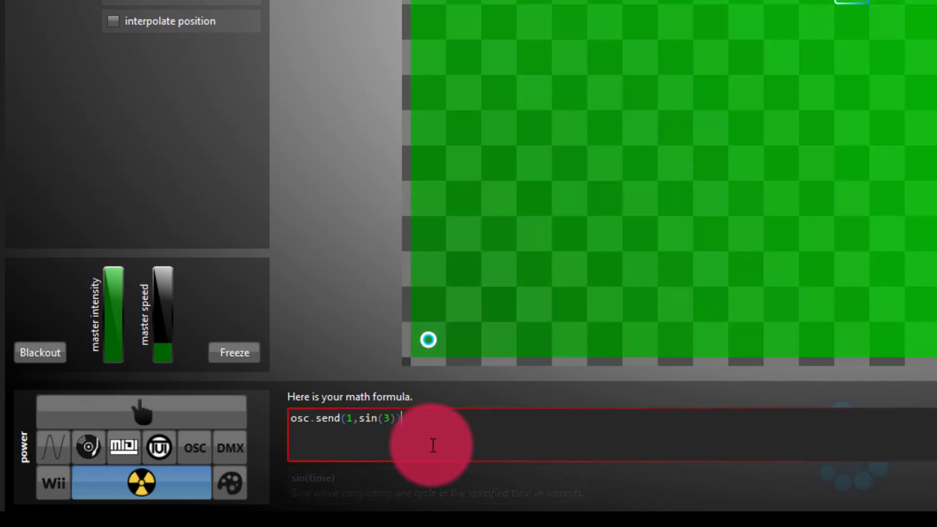
text())
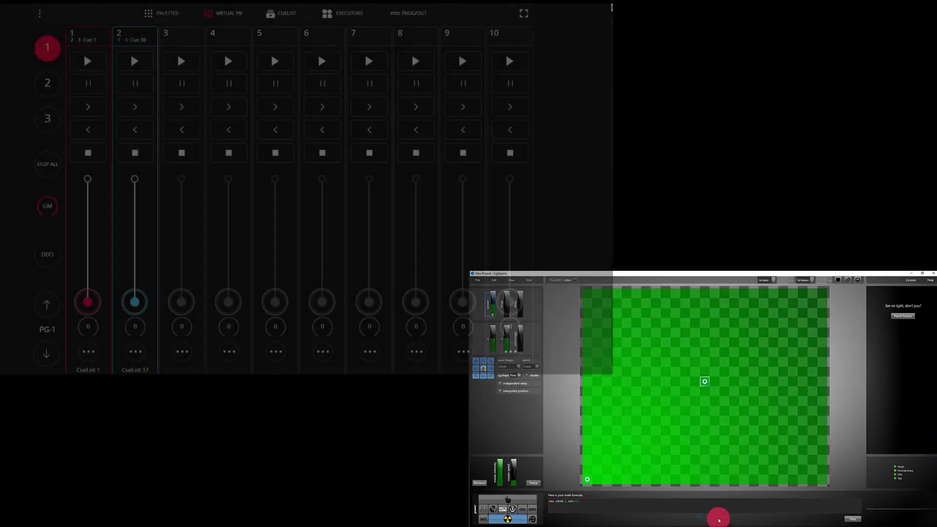